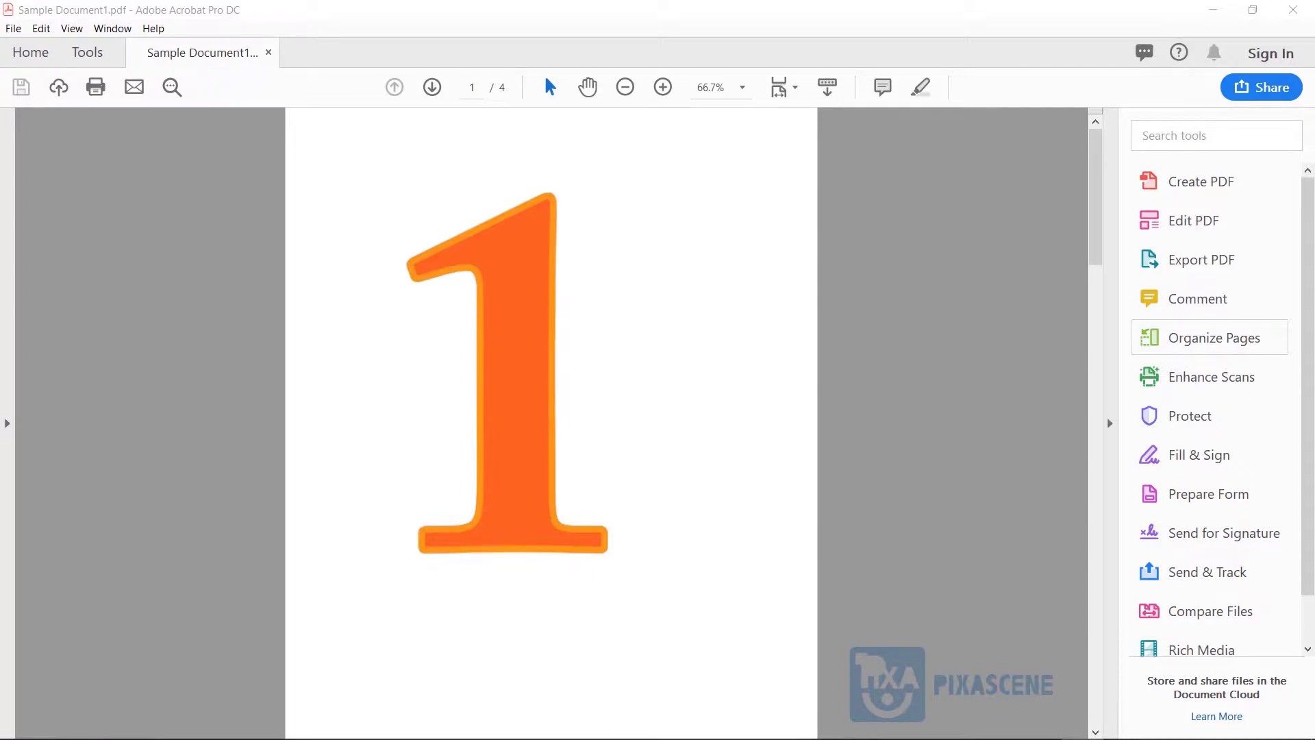
Return to page one of Sample Document1 and show all four pages as thumbnails in Organize Pages
click(652, 384)
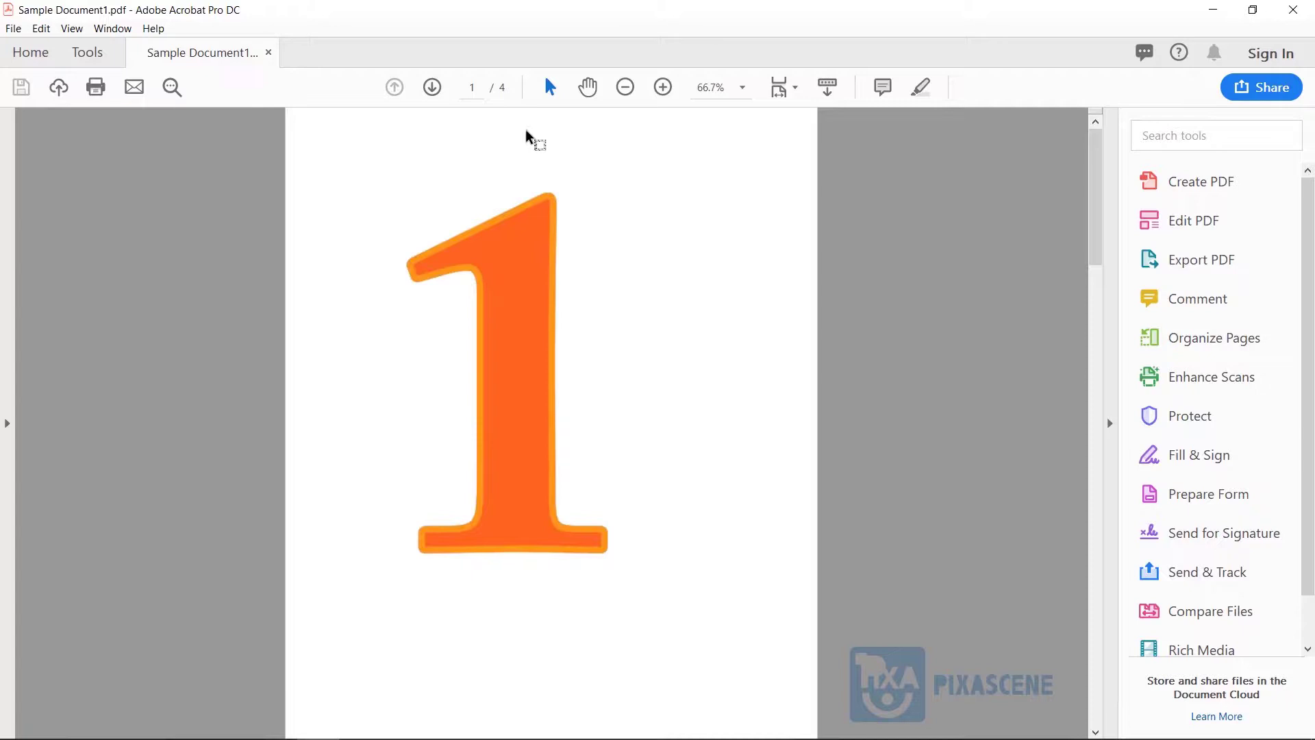
scroll(1051, 296, down, 10)
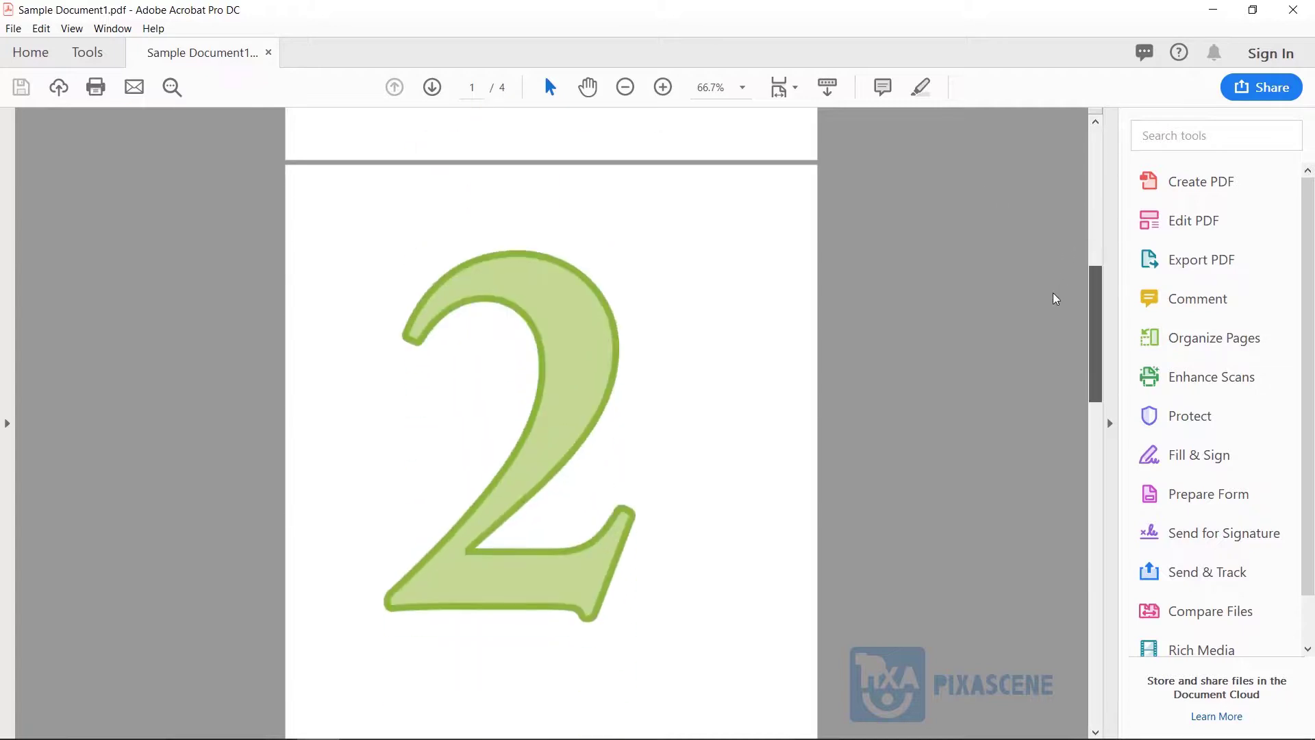
scroll(1003, 548, down, 3)
key(Home)
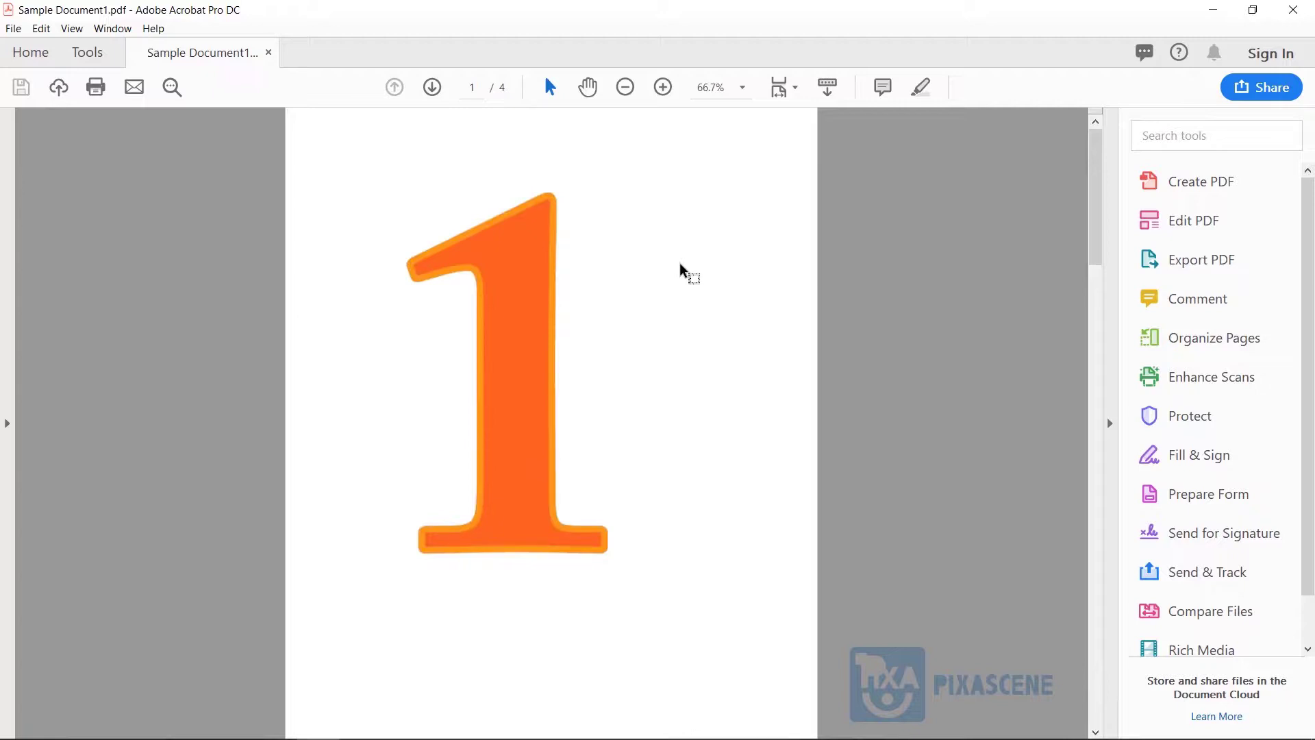
click(1206, 338)
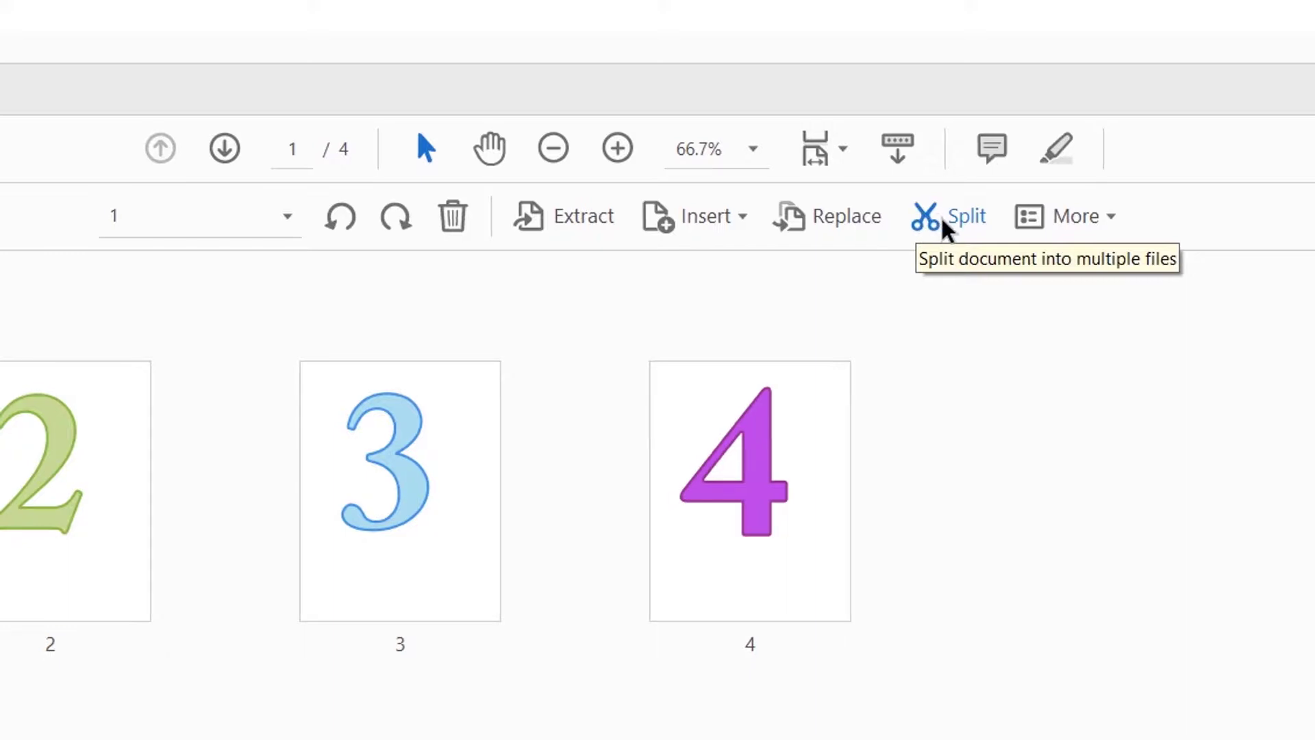
Set the split to Number of pages with 2 pages per file
click(972, 226)
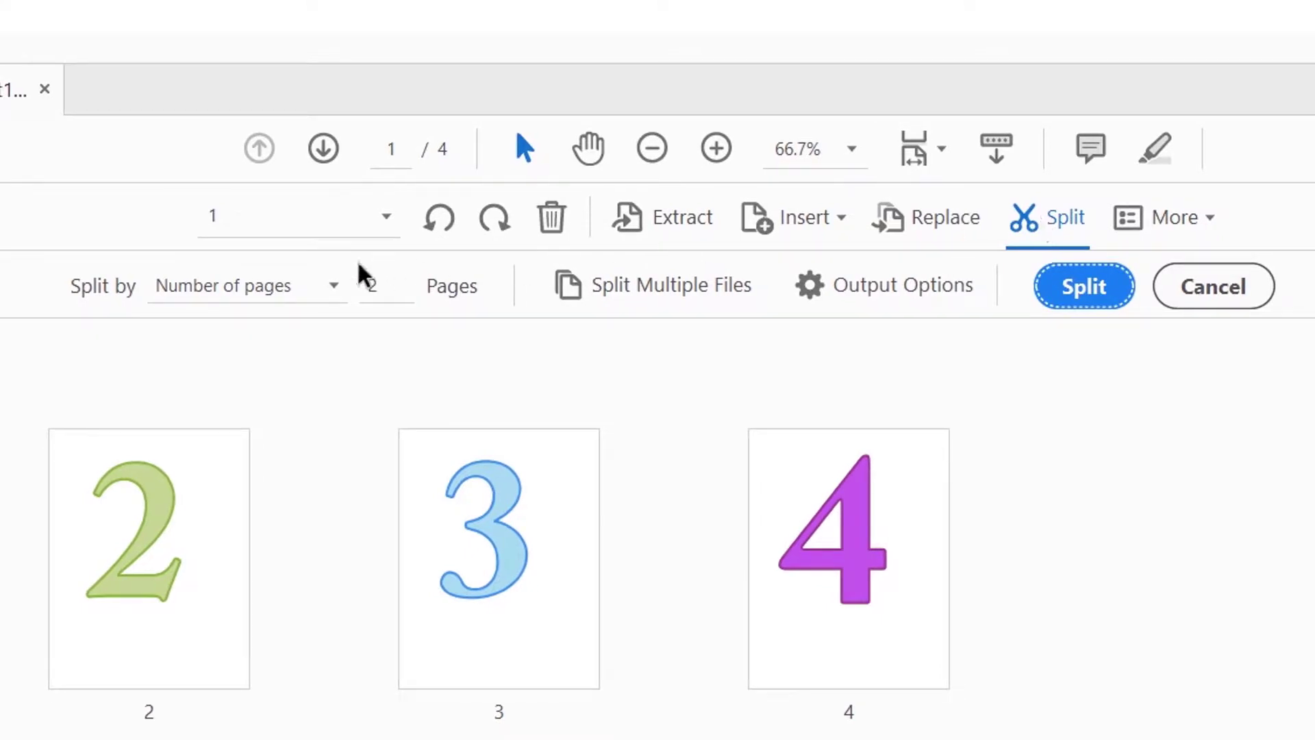
click(333, 288)
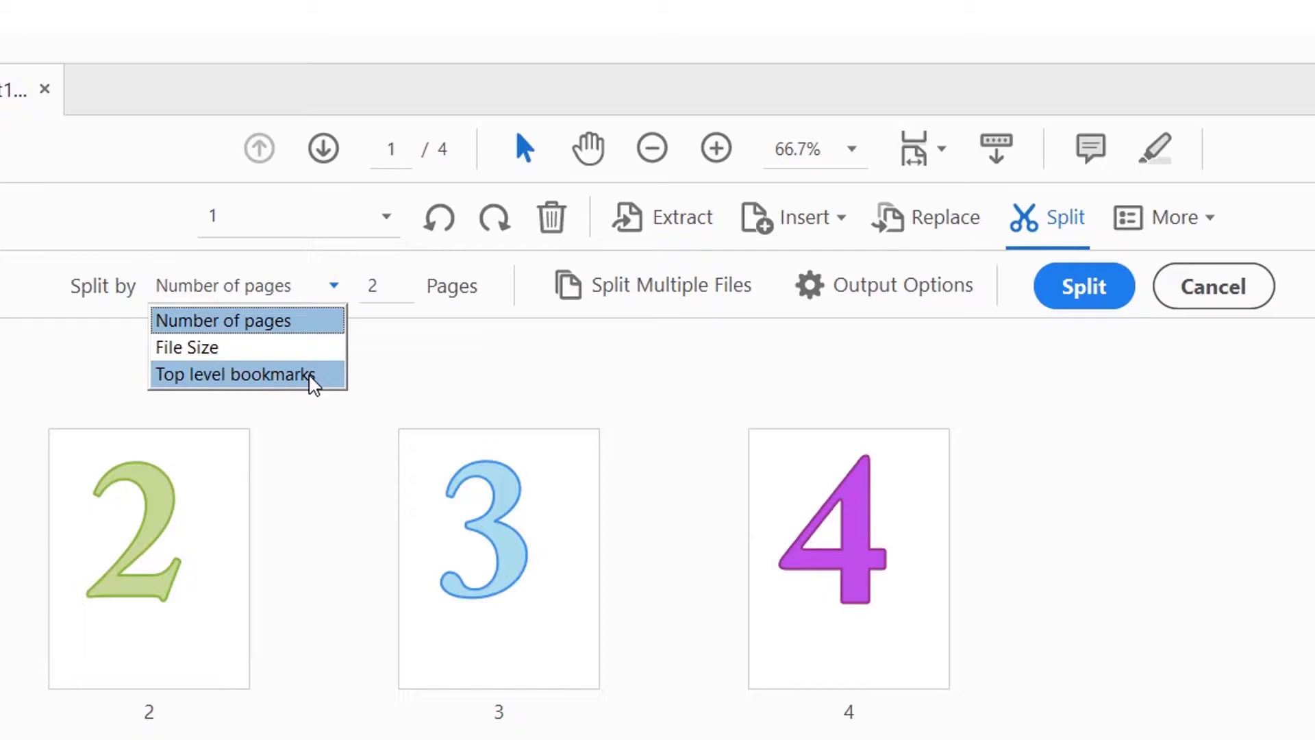
click(251, 320)
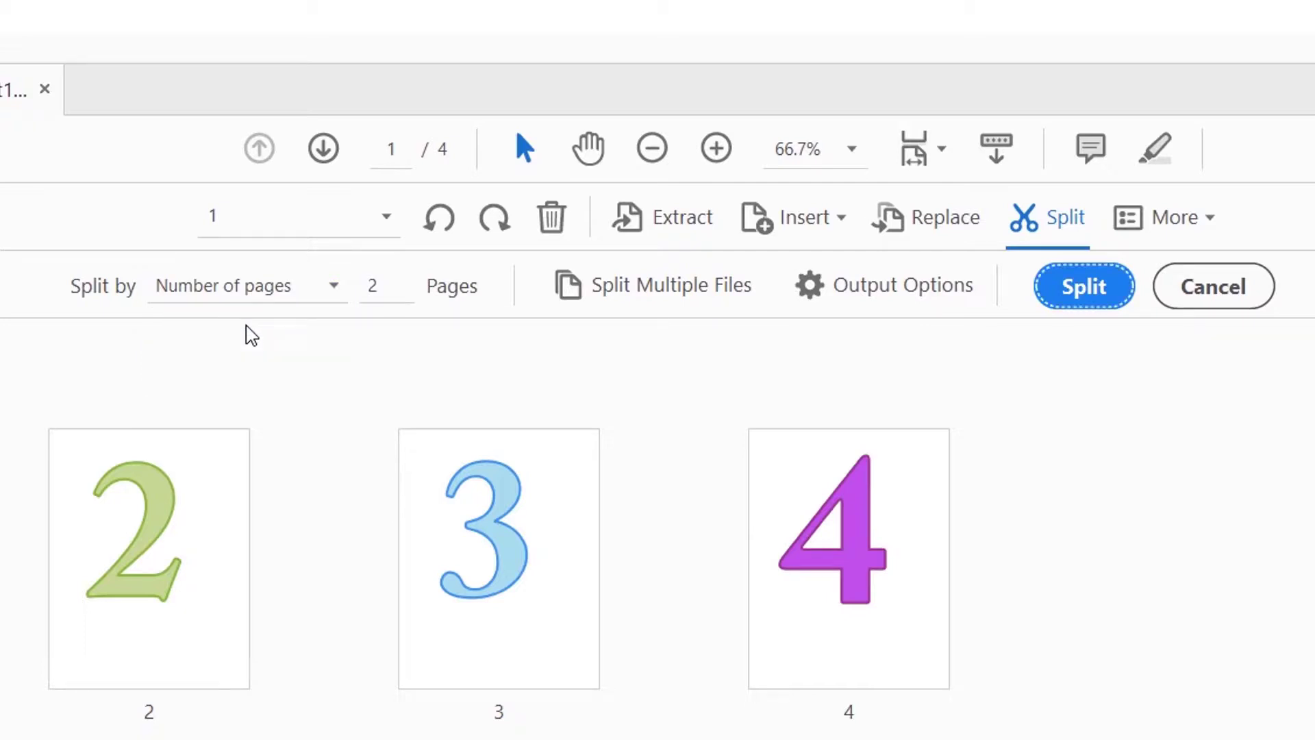
drag(378, 286, 355, 288)
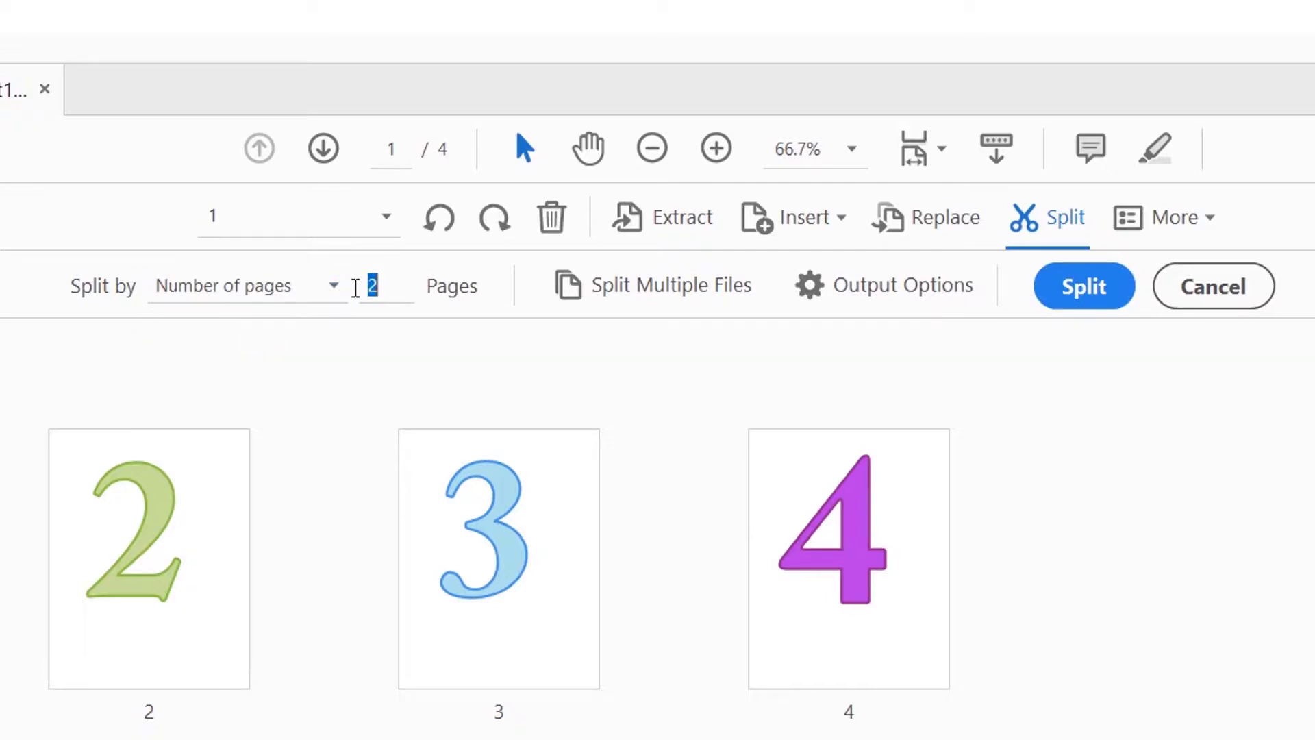
text(2)
click(867, 300)
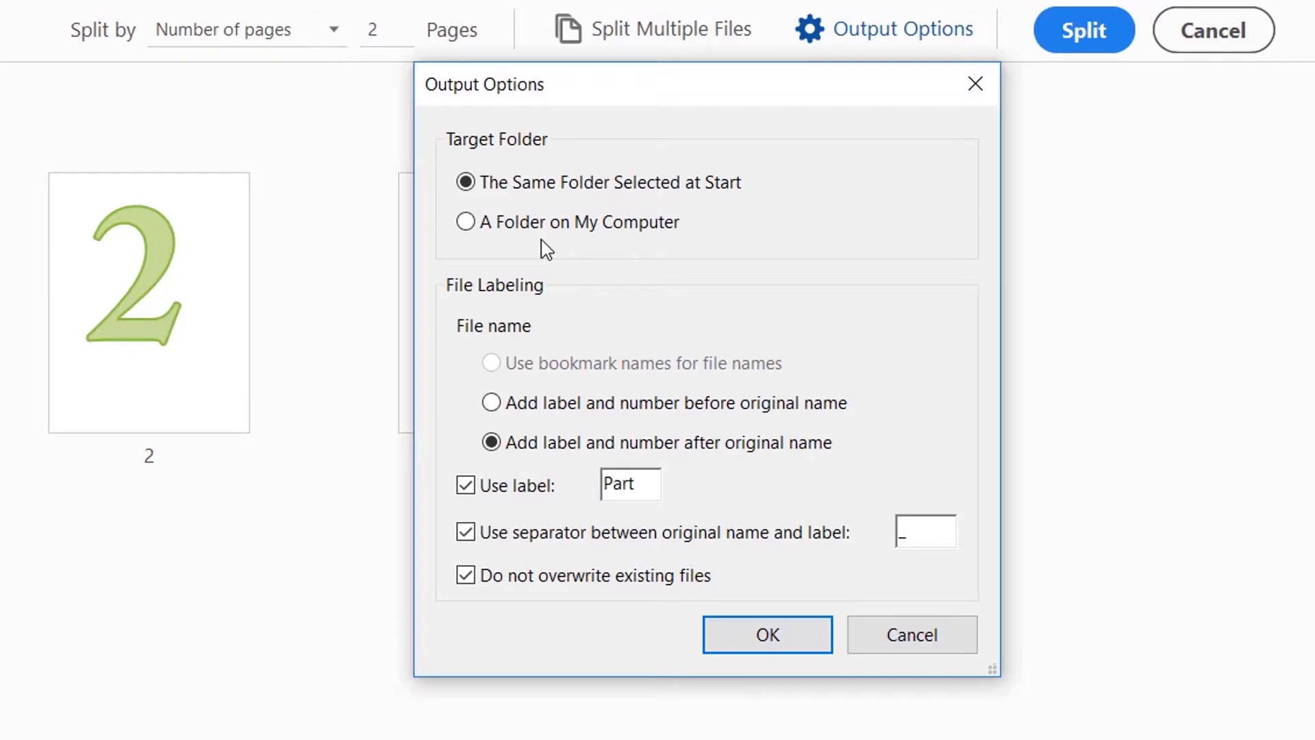
Choose 'A Folder on My Computer' as output, pick the Desktop, and confirm the output options
click(489, 228)
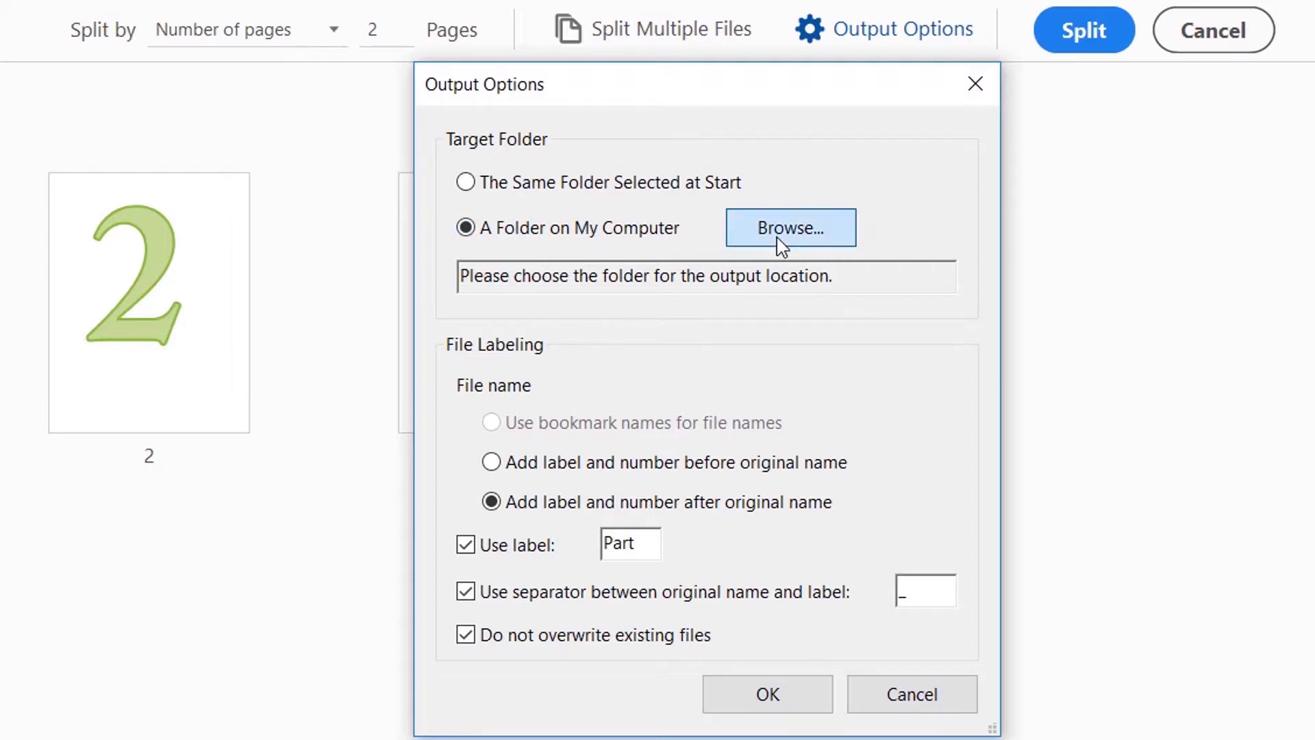
click(782, 241)
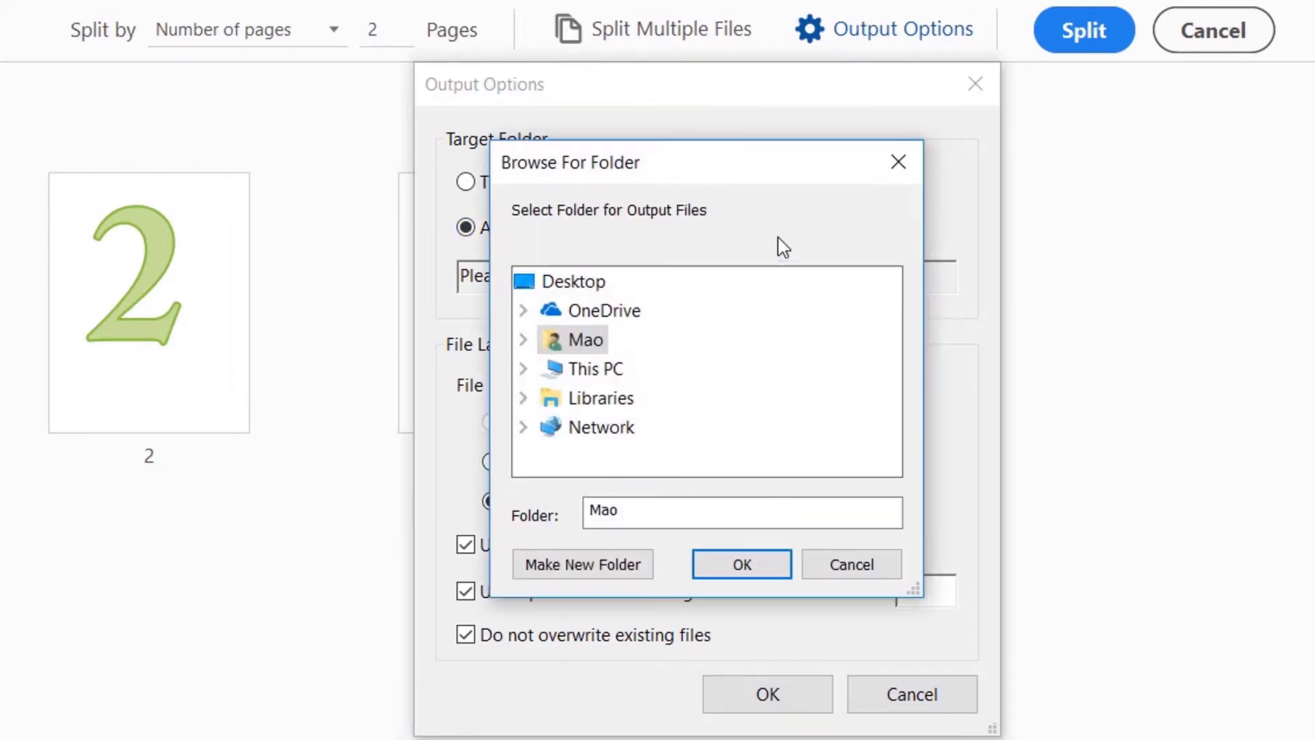
click(555, 295)
click(750, 570)
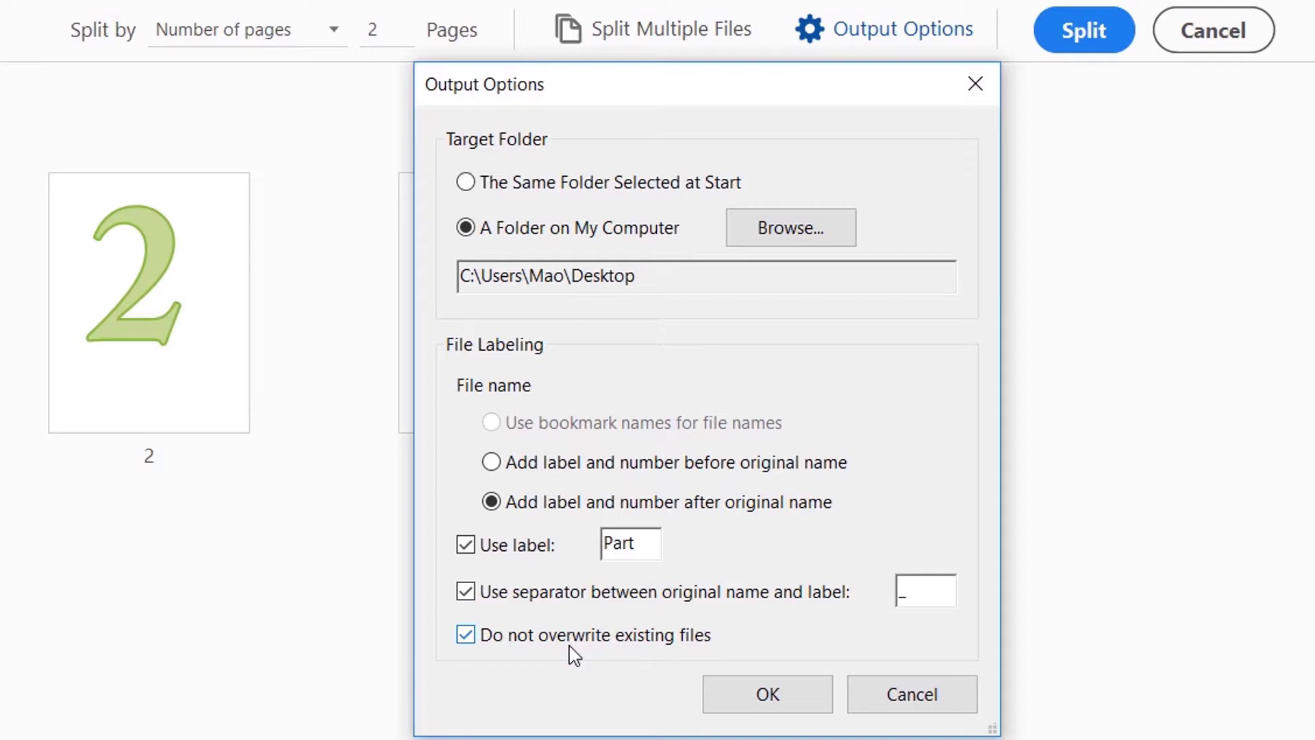
click(743, 699)
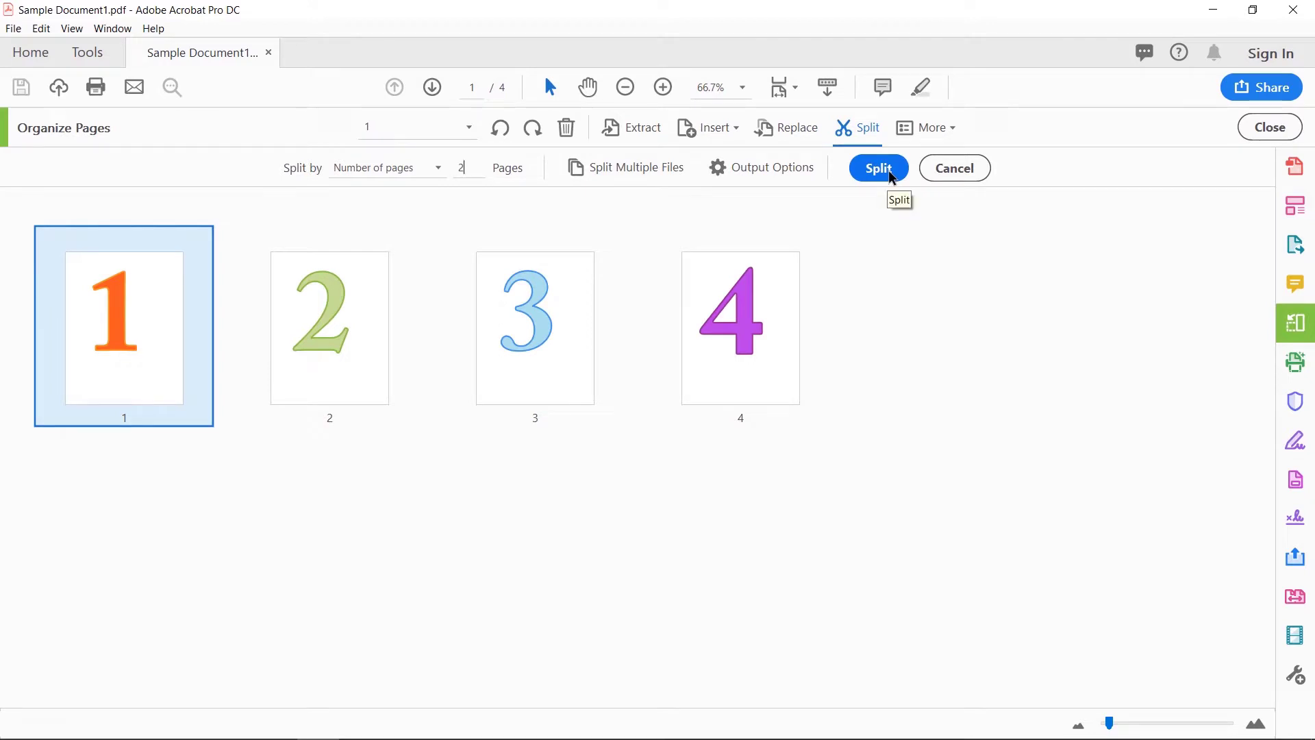
Split the document into two 2-page files, dismiss the success message, and minimize Acrobat
click(891, 173)
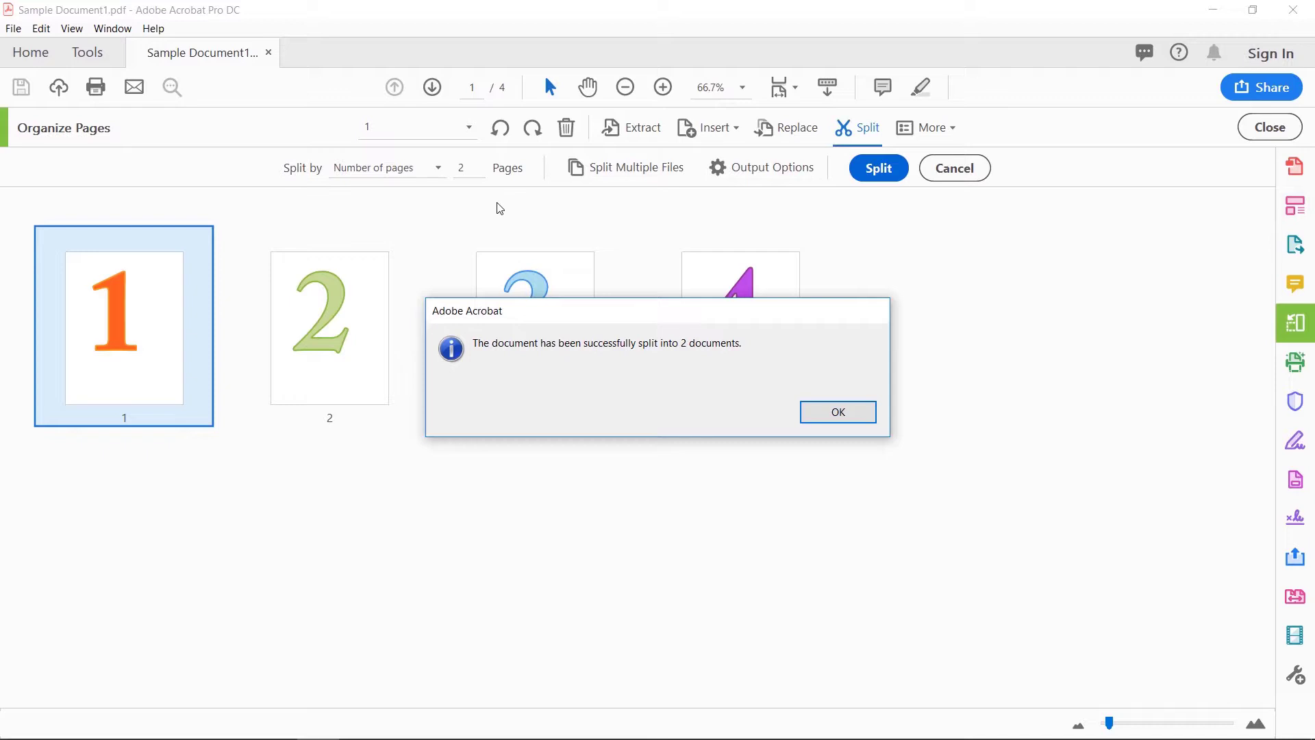
click(861, 418)
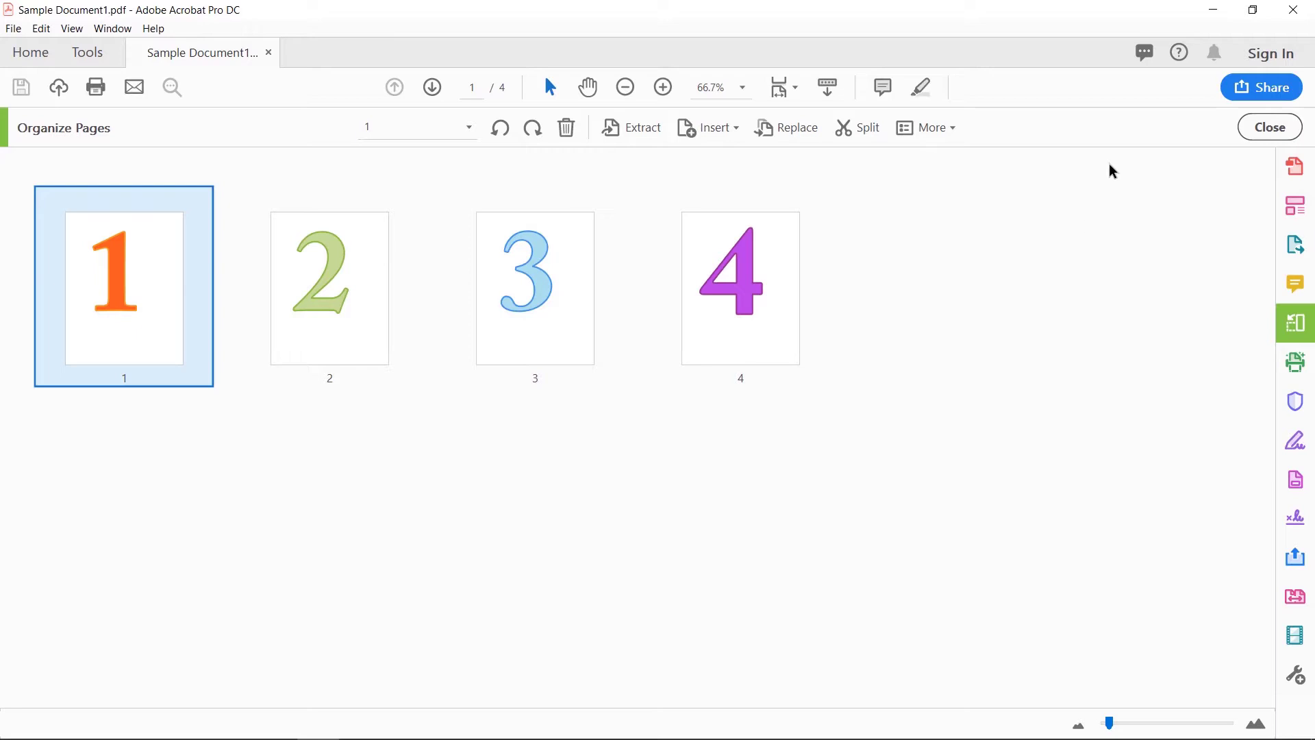
click(1222, 17)
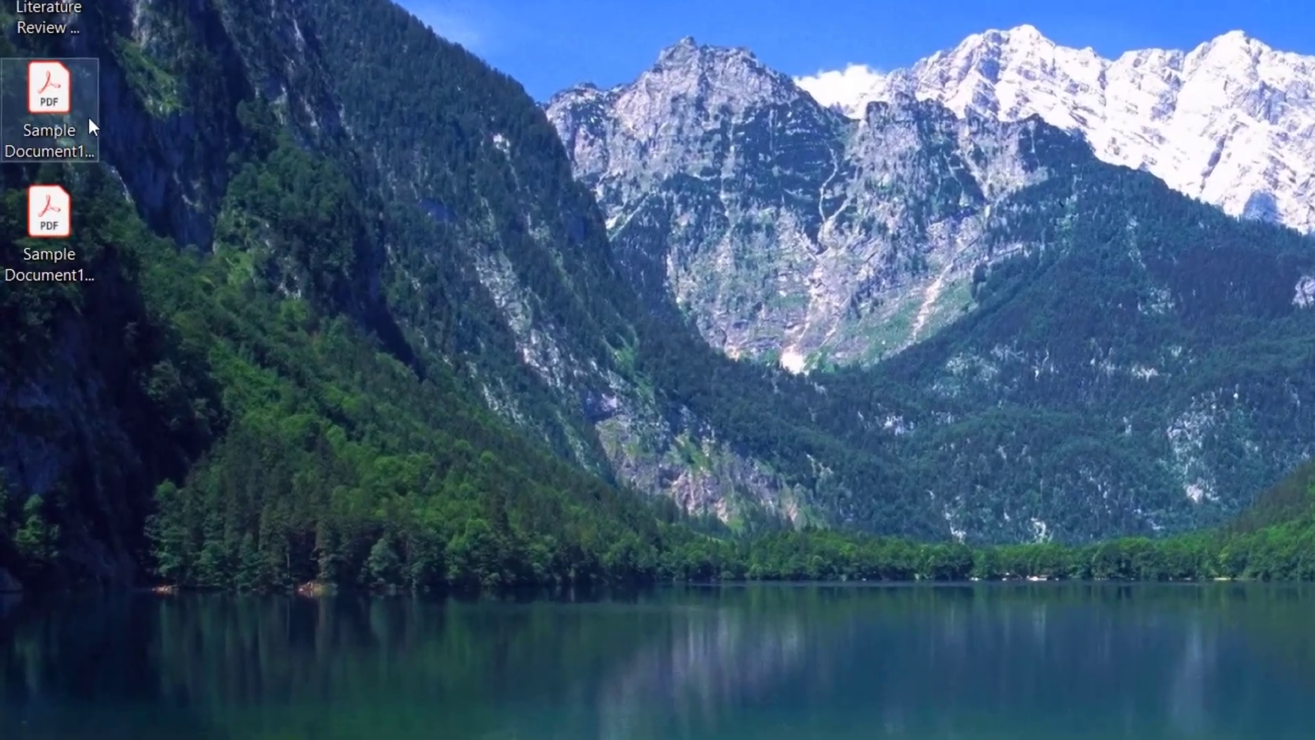
Select the new Sample Document1_Part1 and Sample Document1_Part2 icons on the desktop
click(81, 141)
click(50, 205)
click(52, 156)
mouse_move(100, 171)
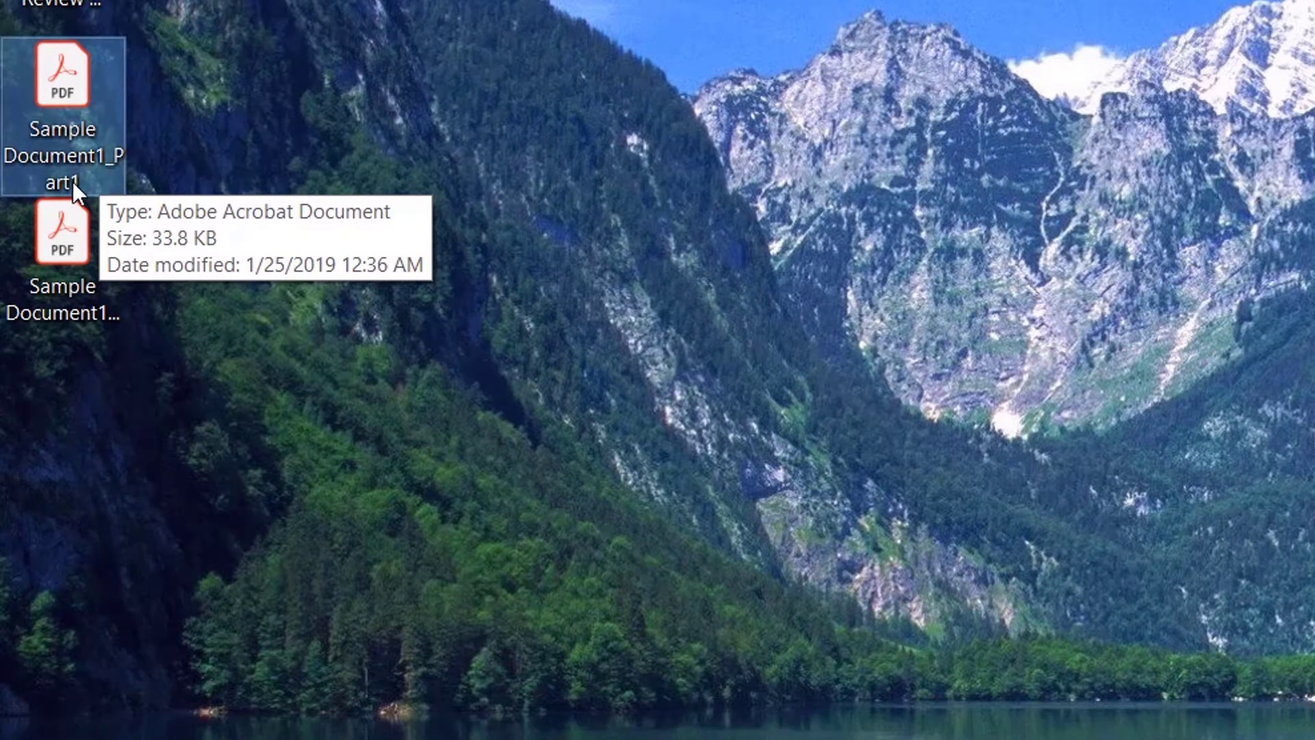
click(67, 336)
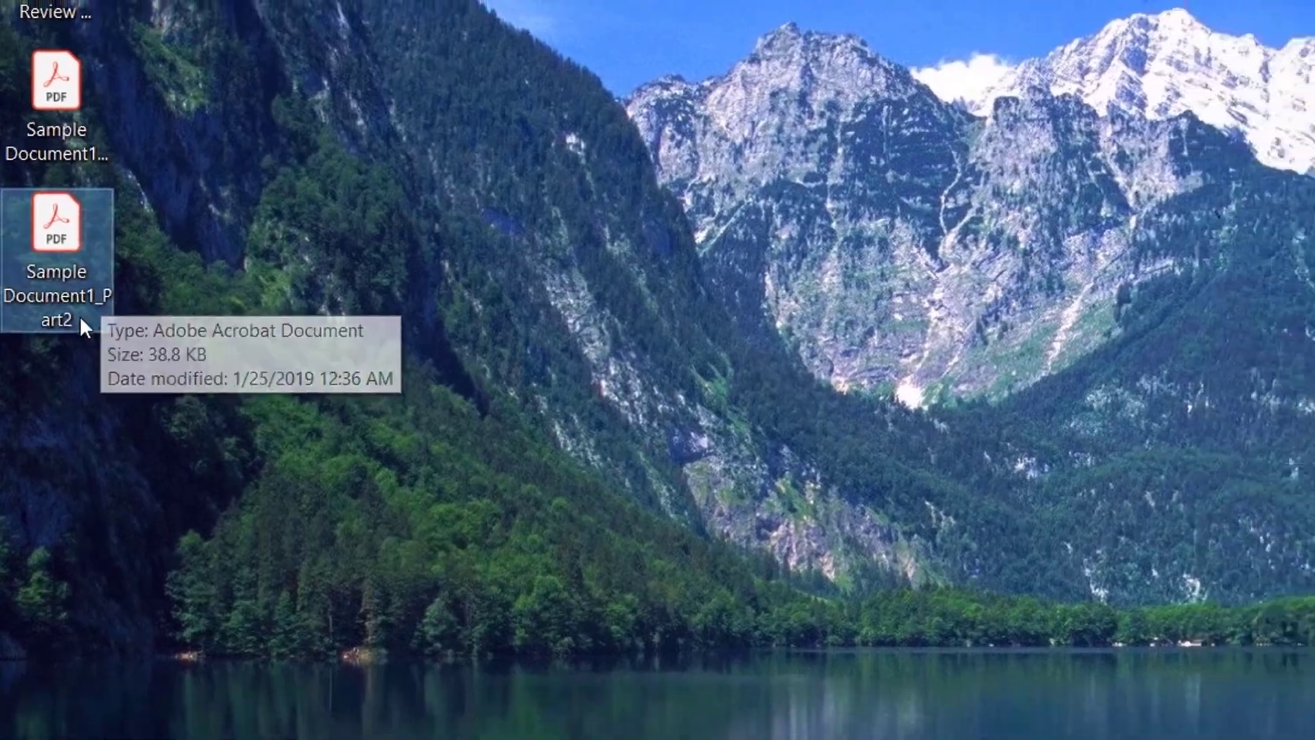
click(87, 141)
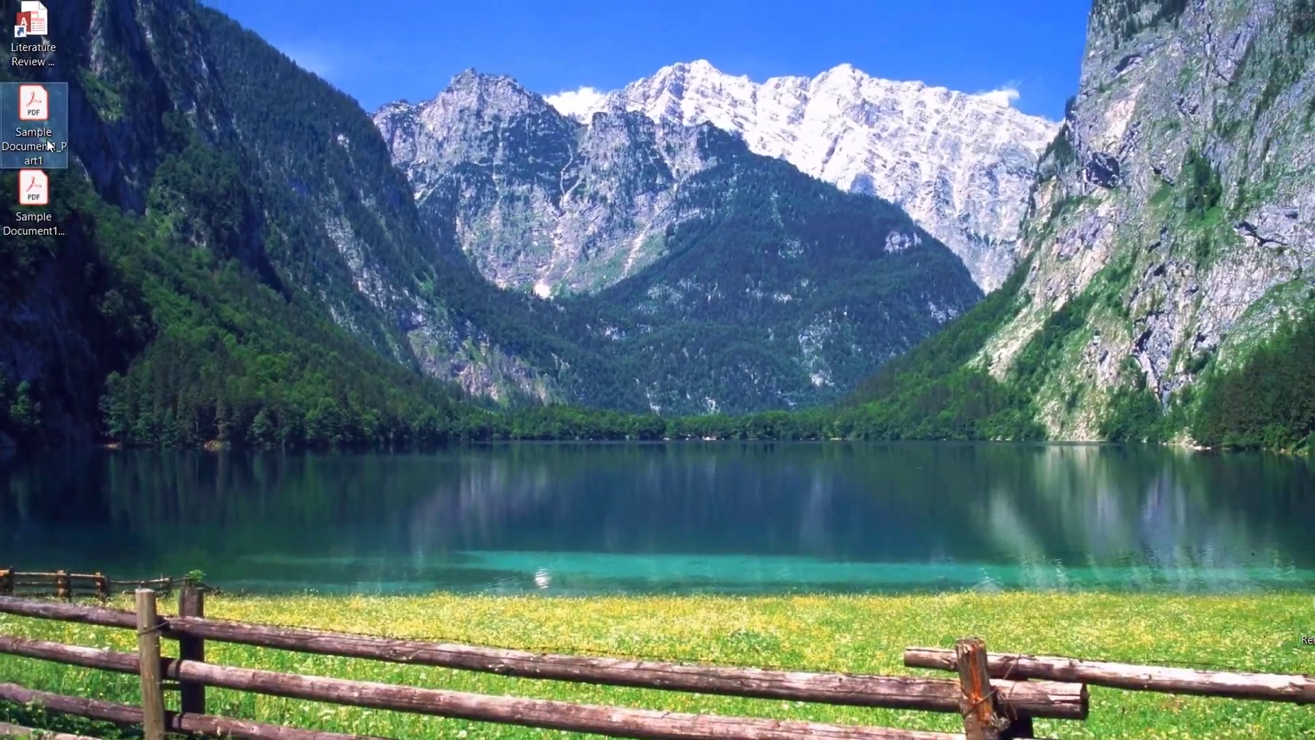
Open Sample Document1_Part1 in Acrobat and zoom out to check its pages, keeping Acrobat open
double_click(47, 138)
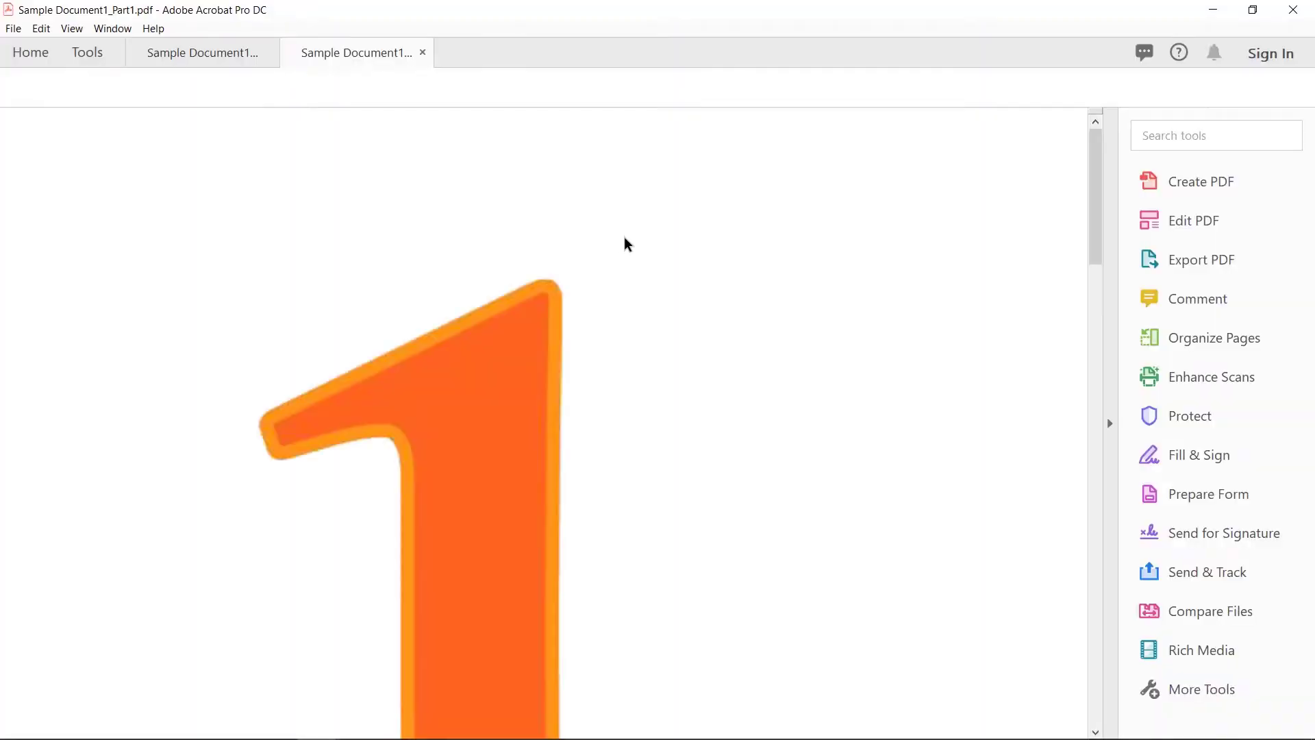
click(625, 87)
click(626, 87)
click(625, 87)
drag(1090, 161, 1091, 487)
click(1297, 8)
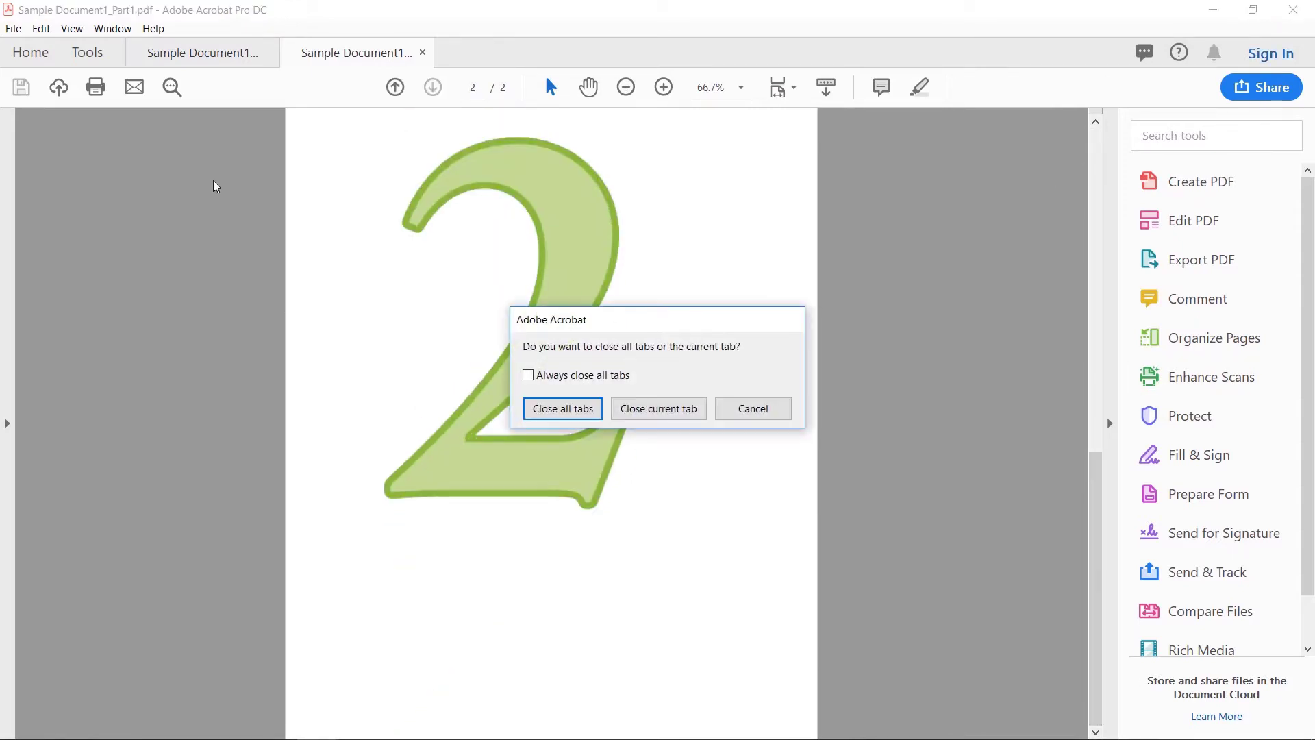
click(757, 413)
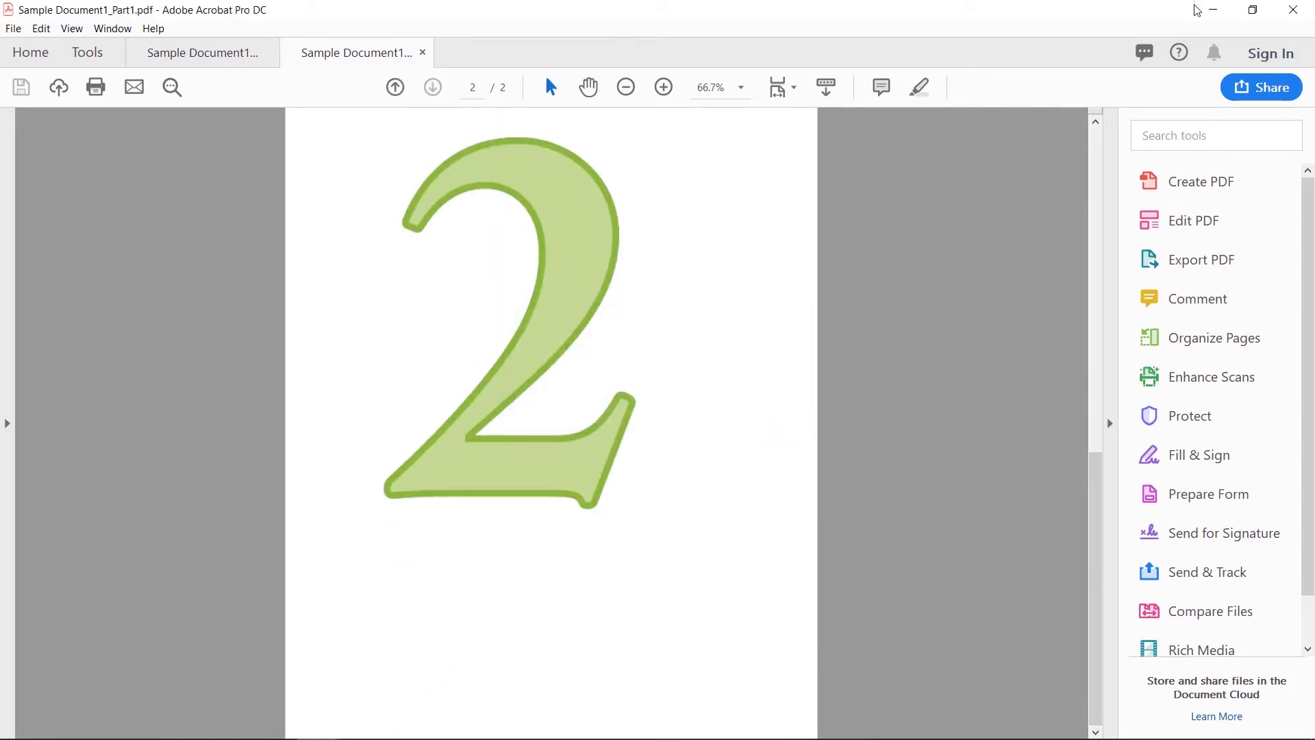
Open Sample Document1_Part2 from the desktop, zoom out to check it, then return to the original document
click(1213, 10)
double_click(55, 198)
click(627, 87)
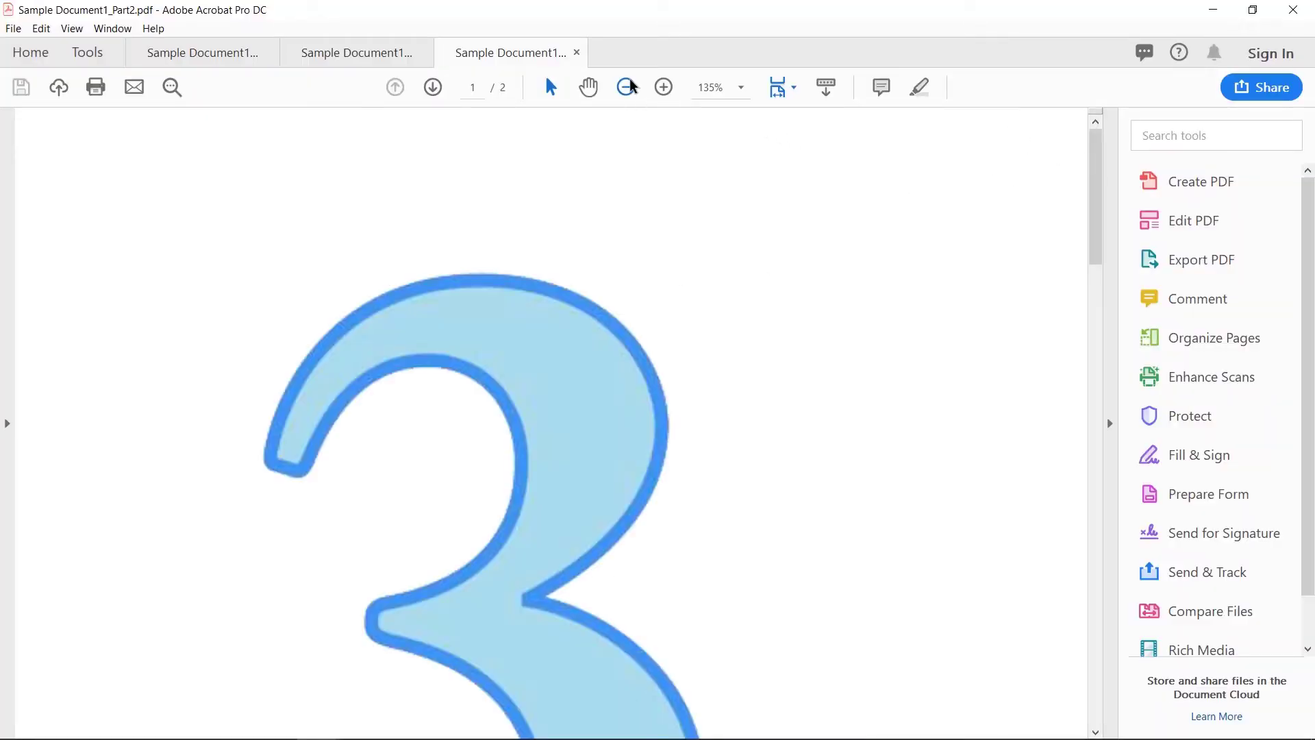
click(627, 87)
click(627, 88)
click(628, 88)
mouse_move(1084, 159)
mouse_down()
mouse_move(1062, 481)
mouse_move(1069, 140)
mouse_up()
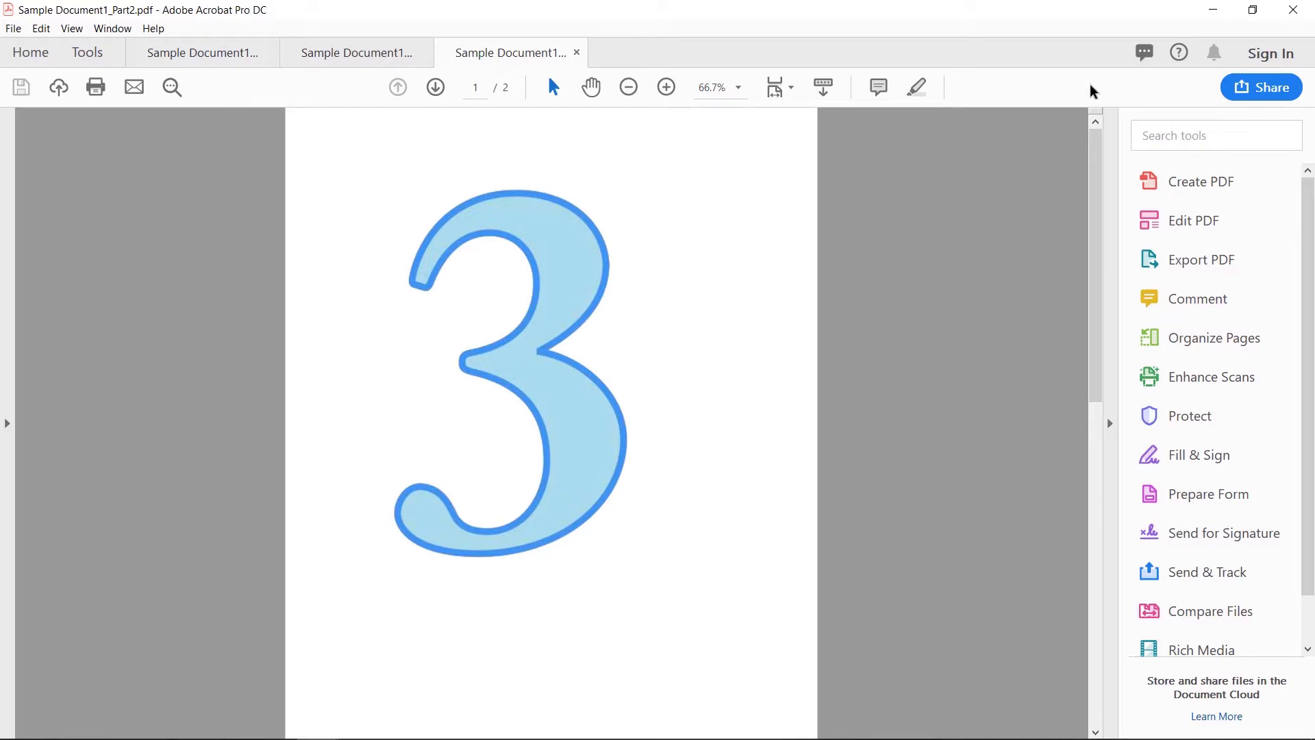
click(199, 56)
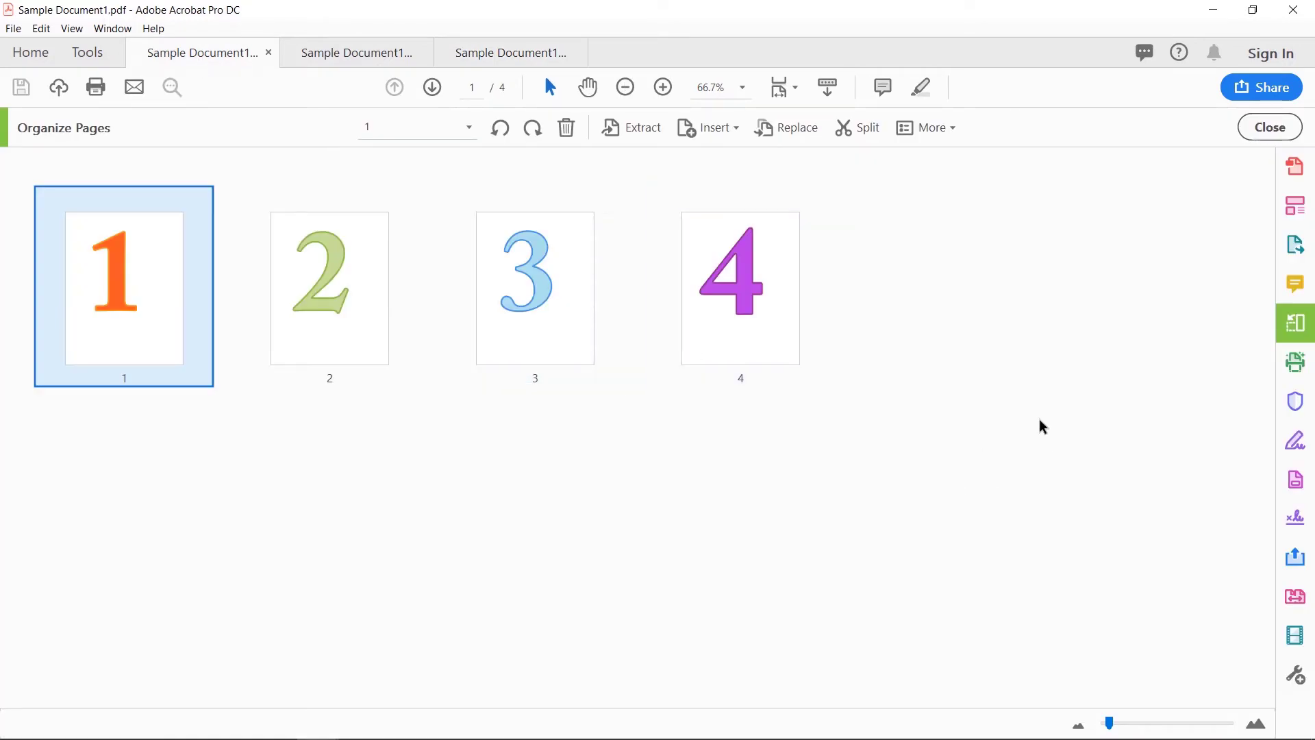
Reopen Split, try File Size and Top level bookmarks, then return to Number of pages, 2 per file
click(469, 127)
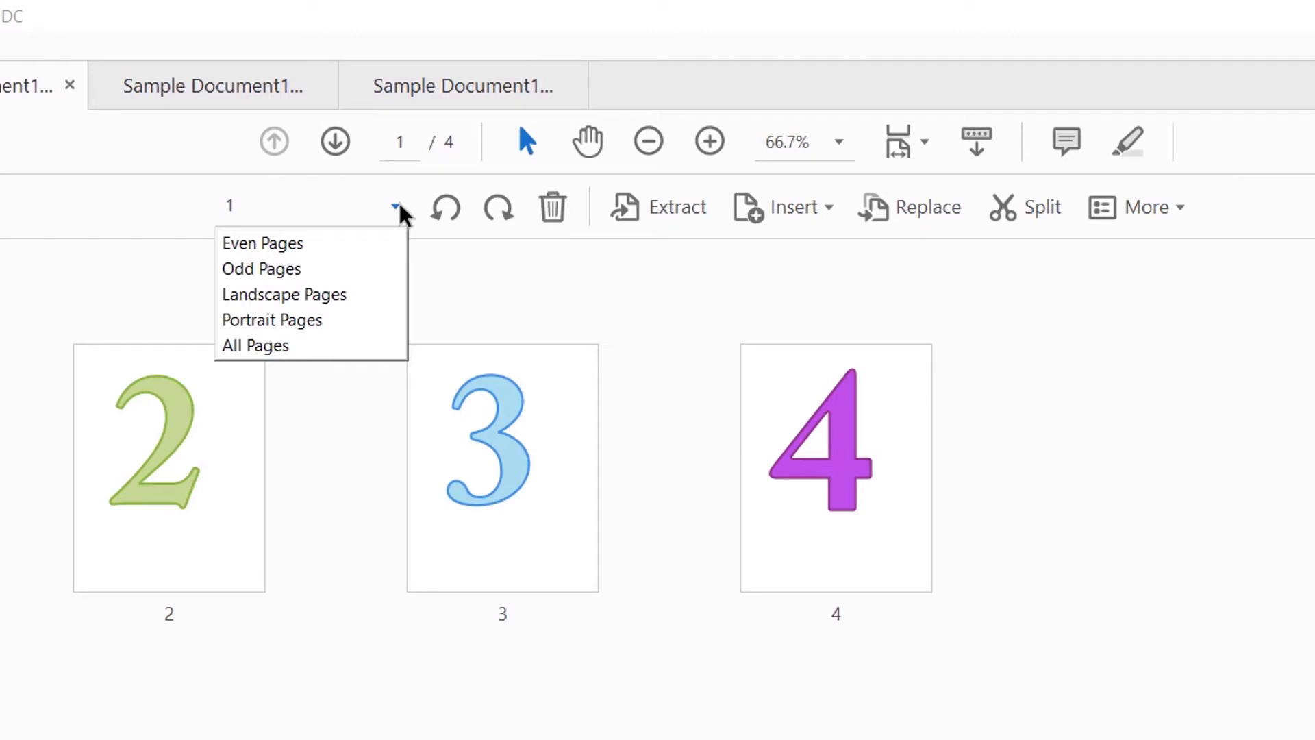
click(396, 206)
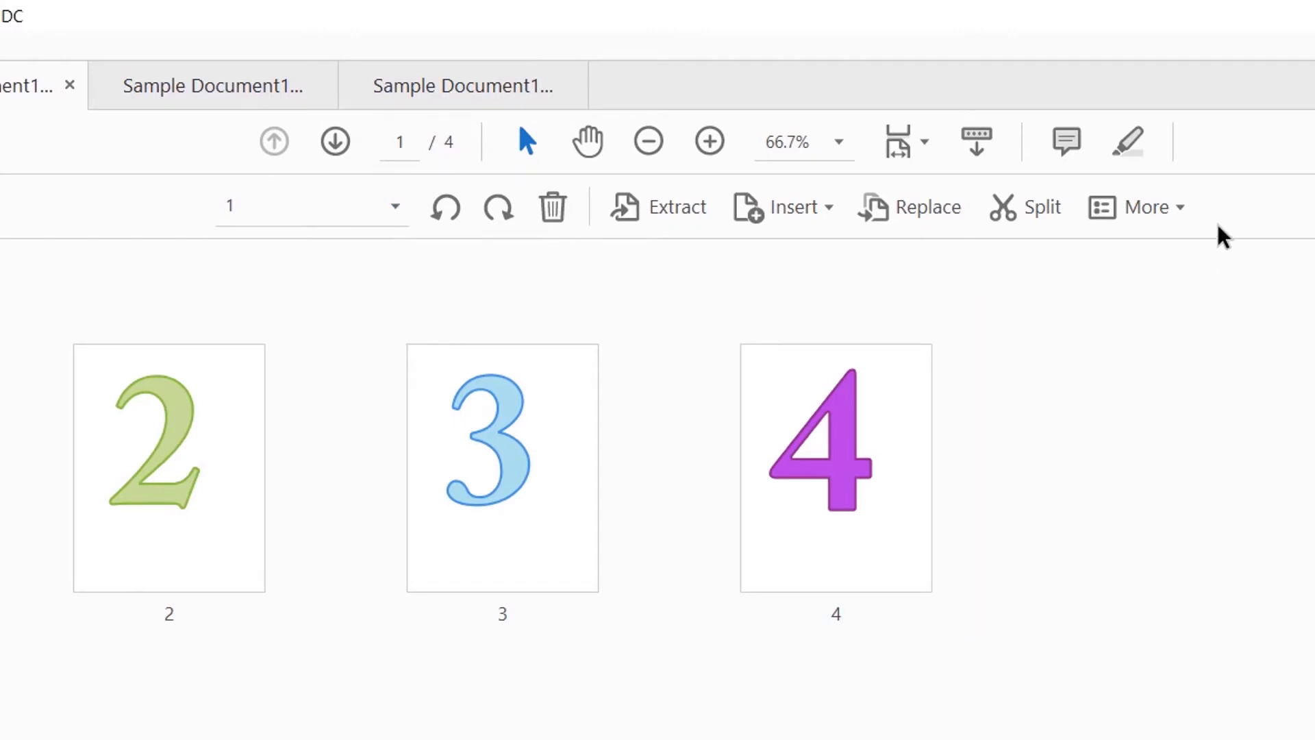
click(1047, 209)
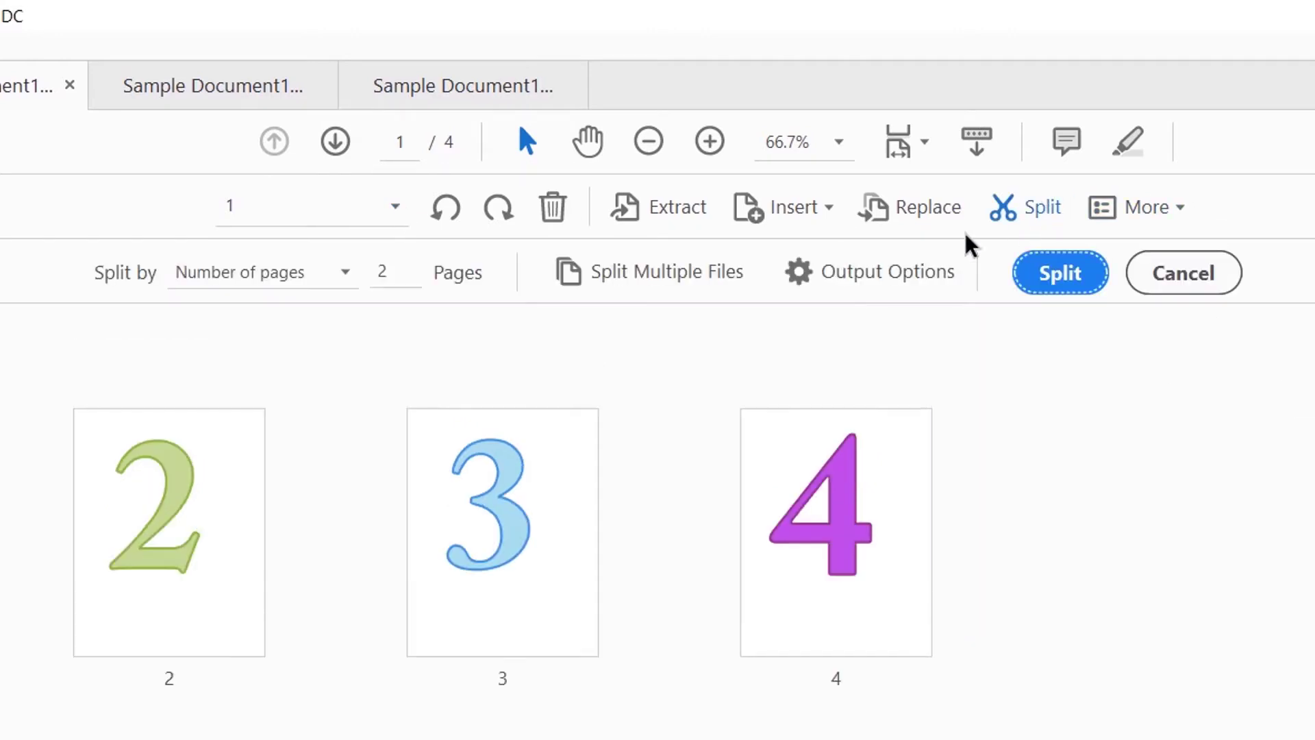
click(349, 277)
click(315, 328)
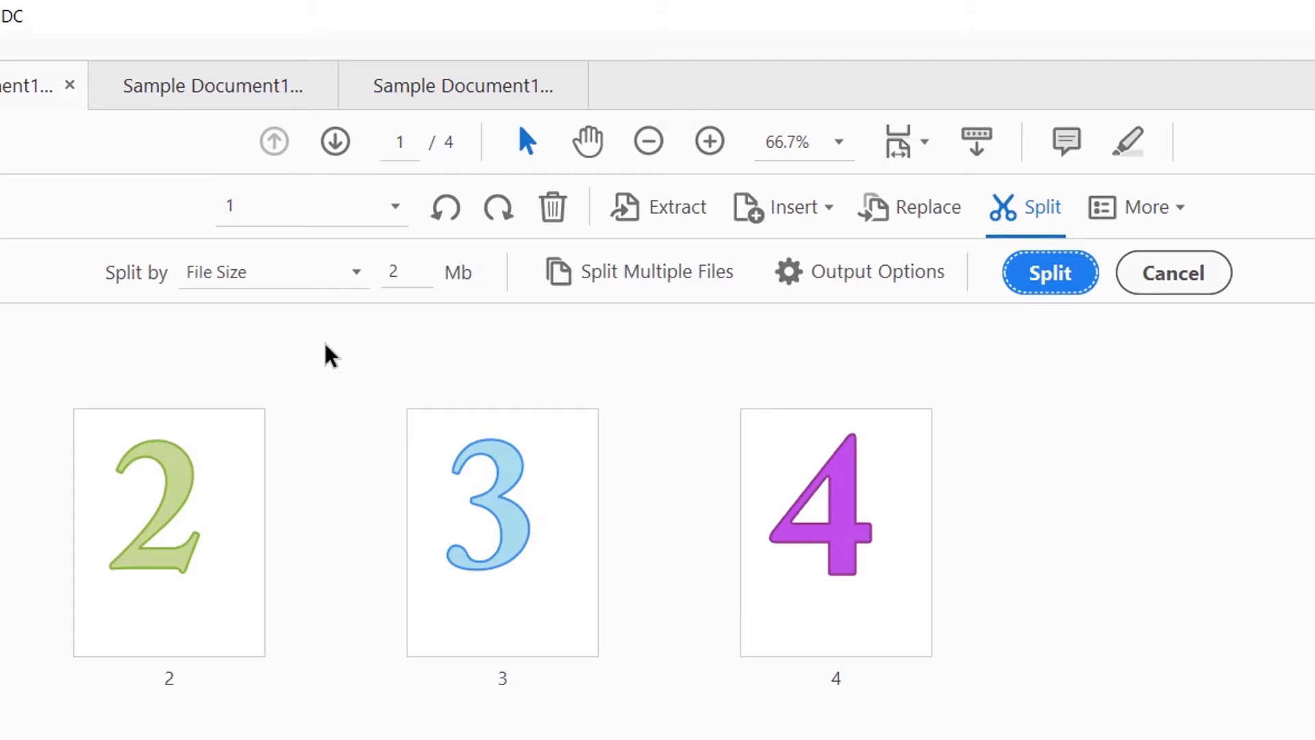
drag(408, 273, 390, 272)
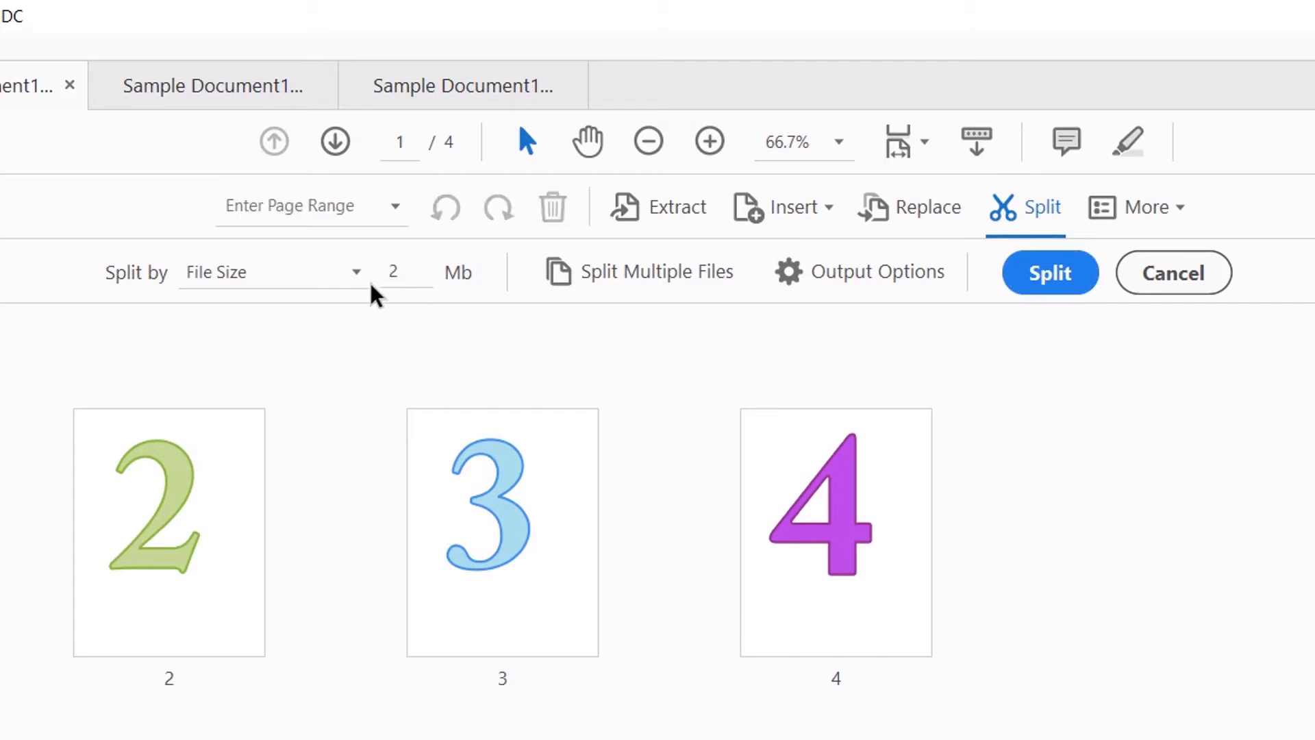
click(359, 276)
click(322, 359)
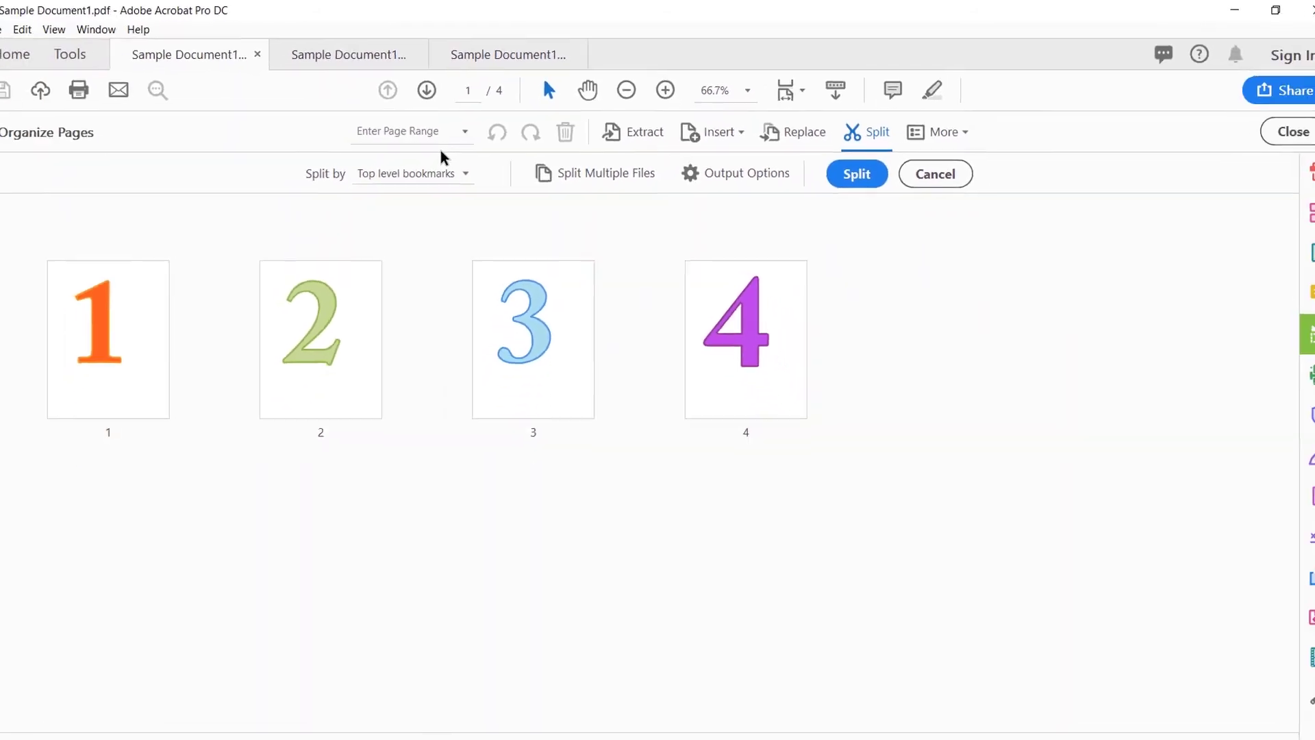
click(471, 167)
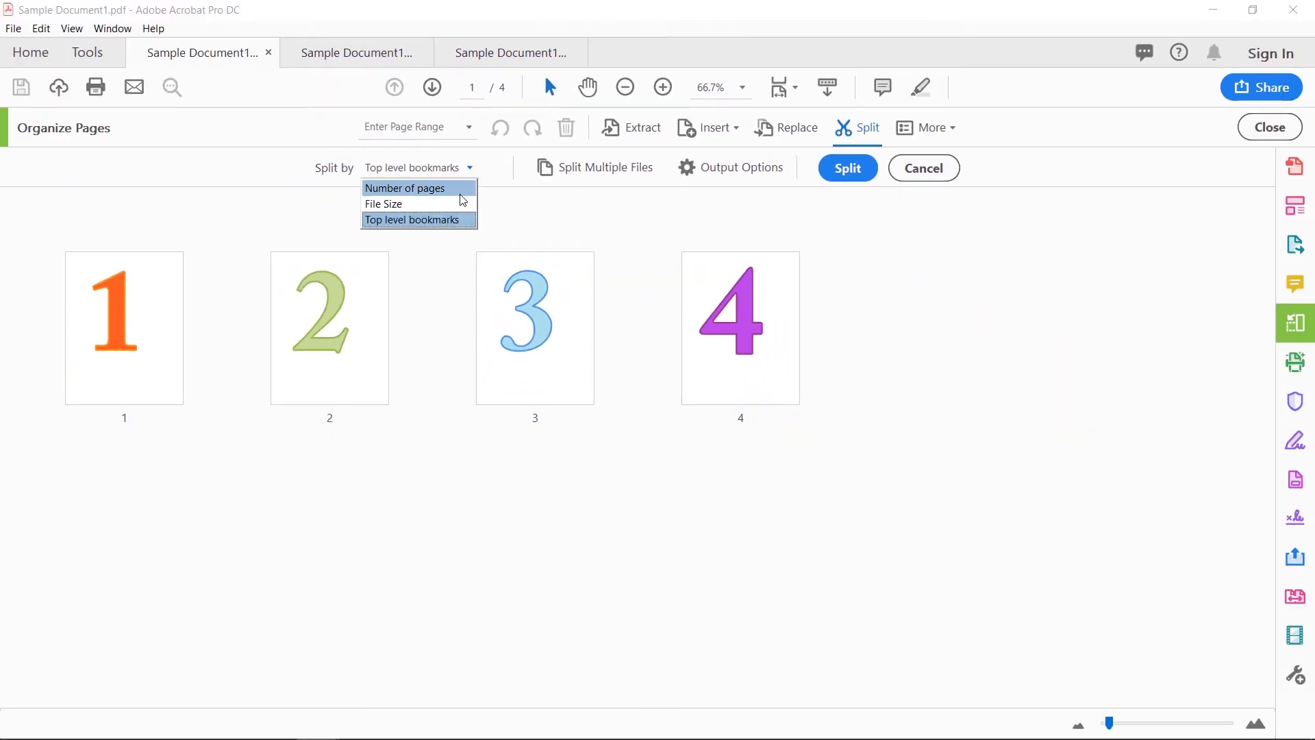
click(461, 196)
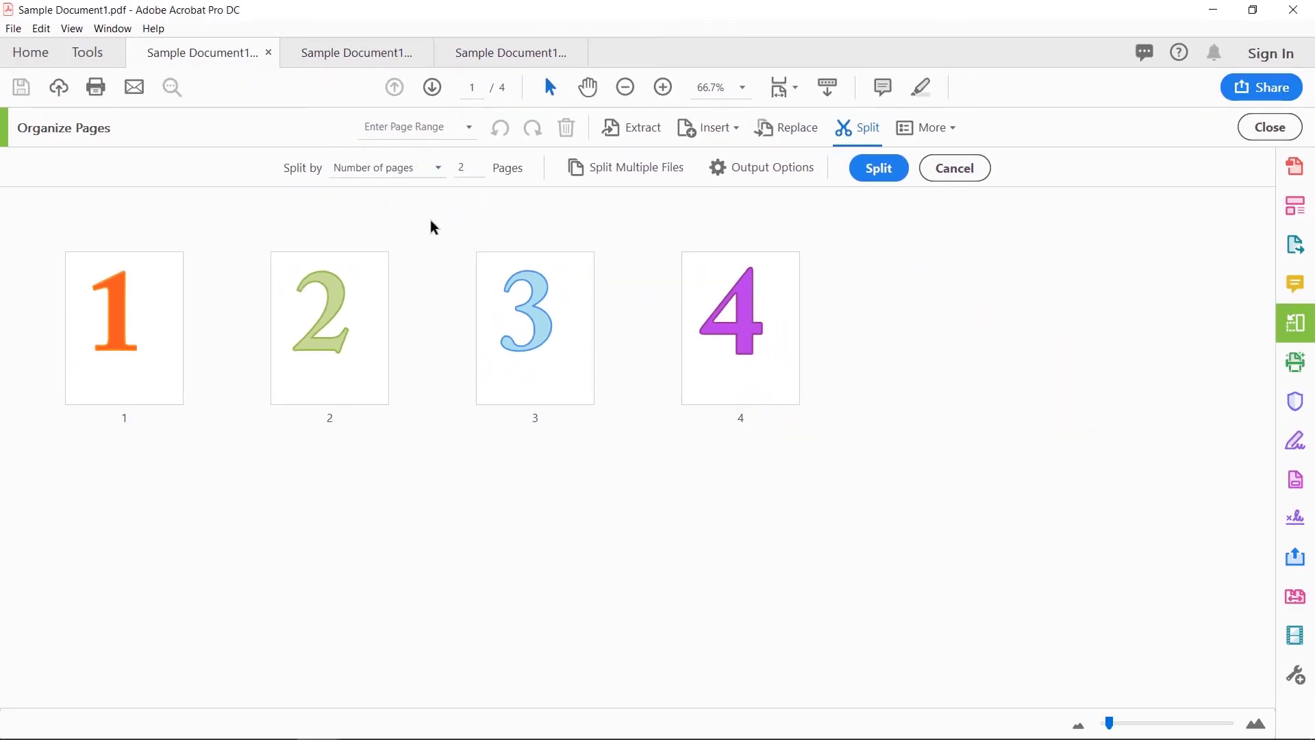